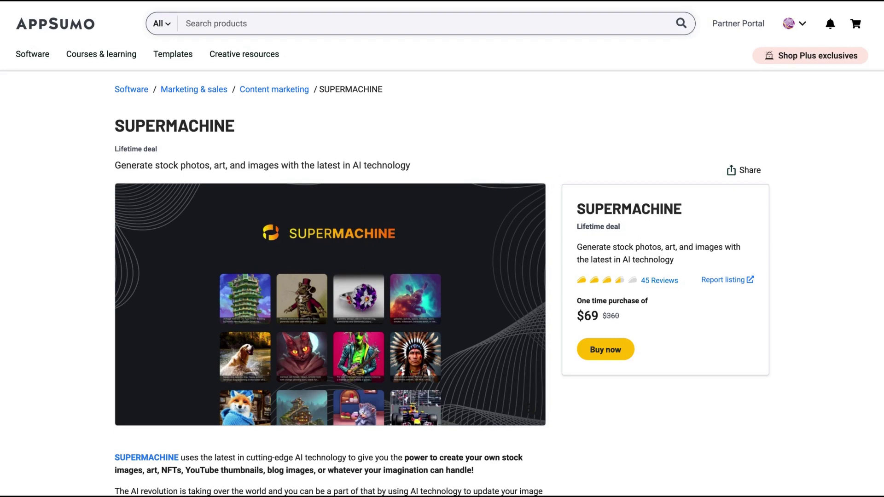
Scroll through the SUPERMACHINE deal listing on AppSumo to review it
{"action": "scroll", "coordinate": [442, 276], "scroll_direction": "down", "scroll_amount": 2}
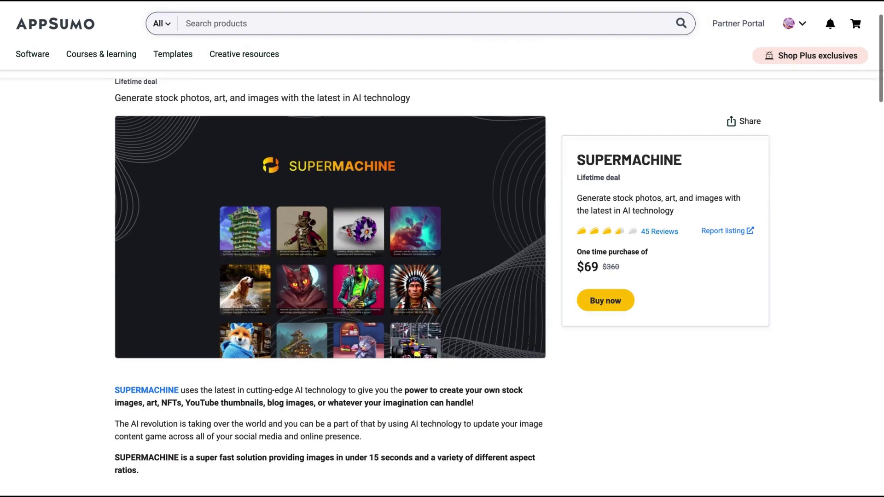
{"action": "scroll", "coordinate": [442, 276], "scroll_direction": "up", "scroll_amount": 1}
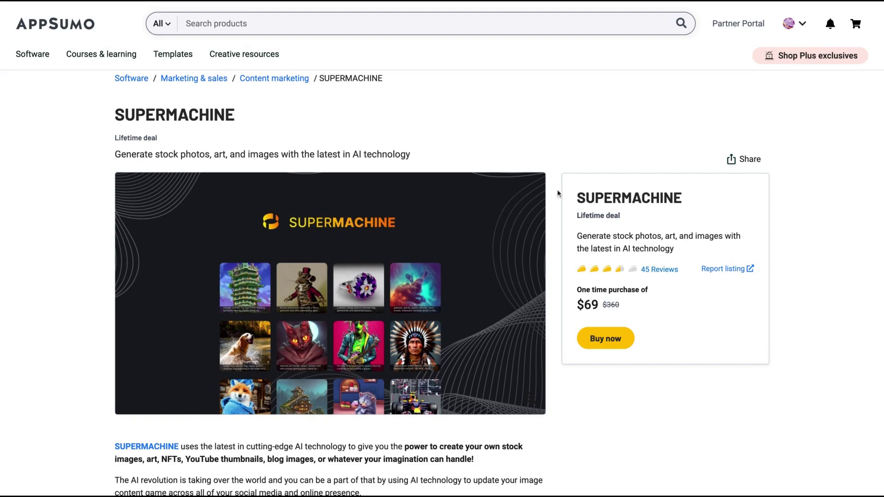
{"action": "scroll", "coordinate": [557, 193], "scroll_direction": "down", "scroll_amount": 1}
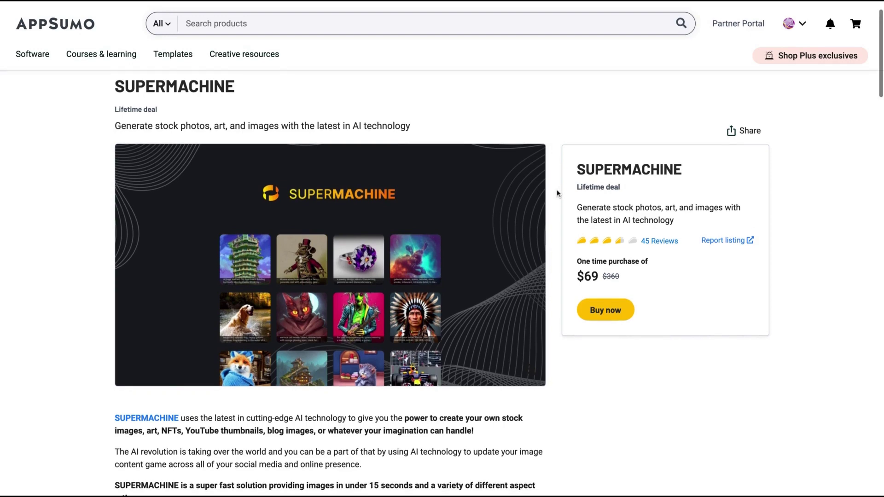
{"action": "scroll", "coordinate": [542, 227], "scroll_direction": "down", "scroll_amount": 1}
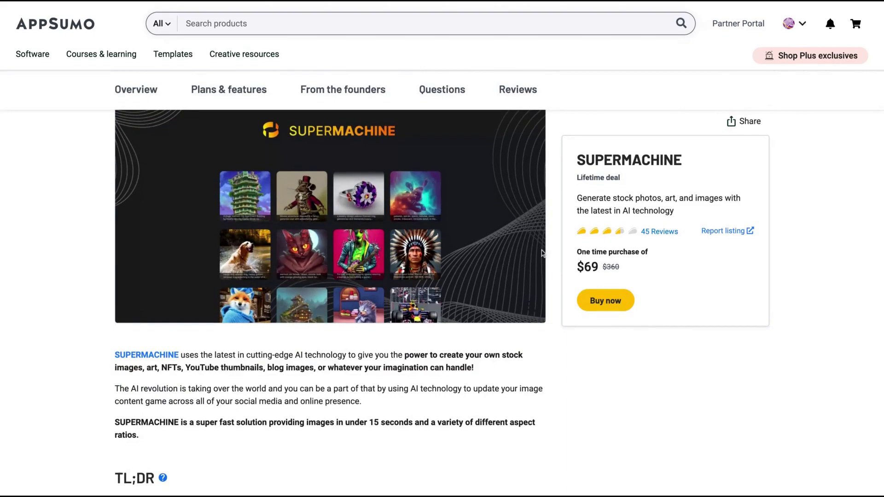
{"action": "scroll", "coordinate": [543, 251], "scroll_direction": "down", "scroll_amount": 15}
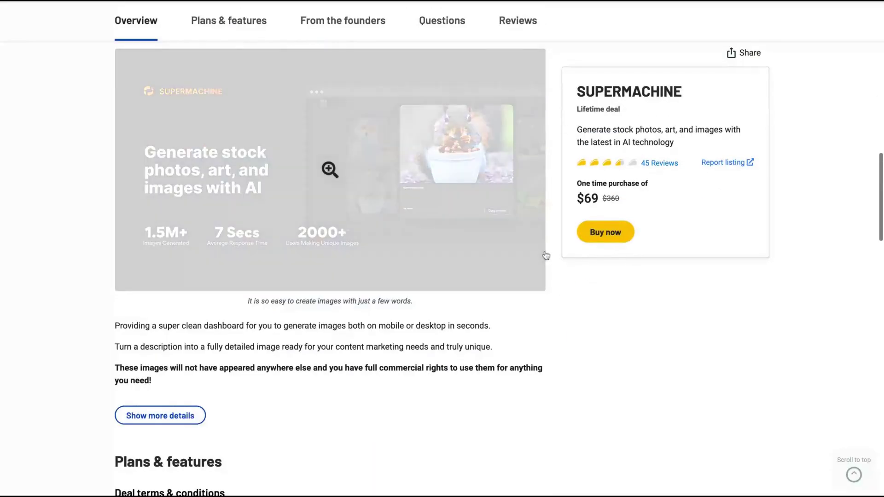
{"action": "scroll", "coordinate": [544, 256], "scroll_direction": "up", "scroll_amount": 6}
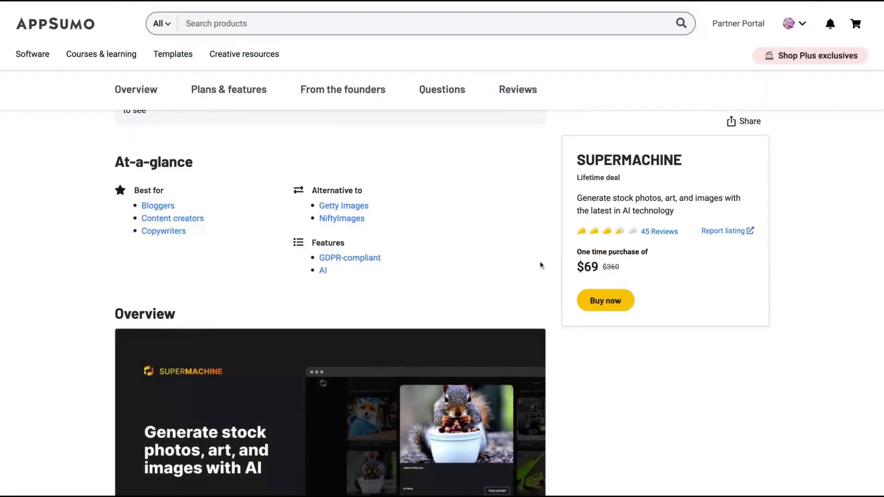
{"action": "scroll", "coordinate": [541, 266], "scroll_direction": "down", "scroll_amount": 15}
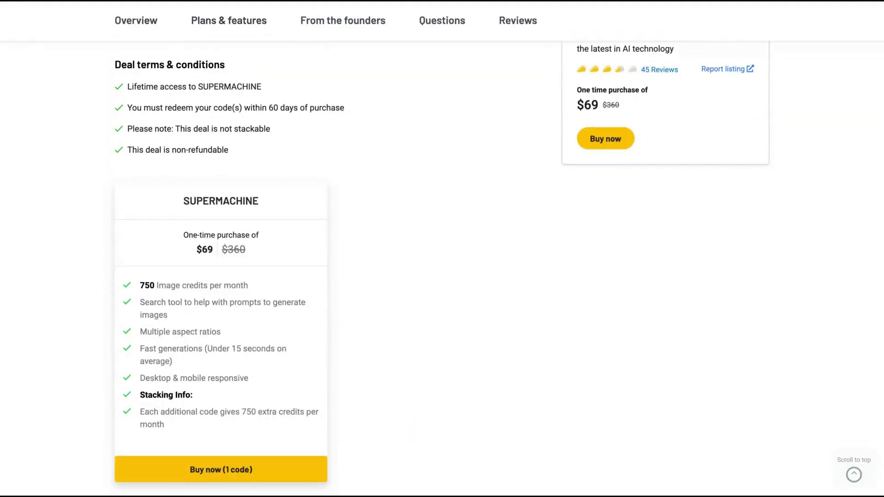
{"action": "scroll", "coordinate": [497, 266], "scroll_direction": "down", "scroll_amount": 1}
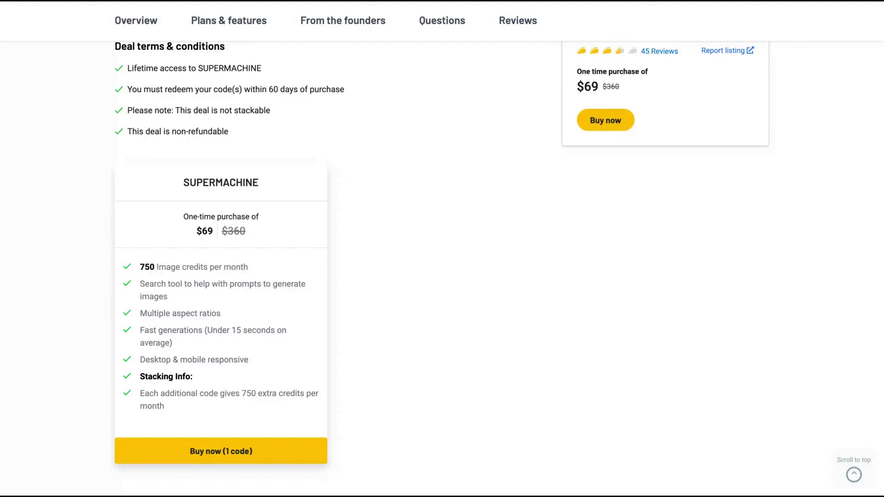
{"action": "scroll", "coordinate": [442, 276], "scroll_direction": "up", "scroll_amount": 1}
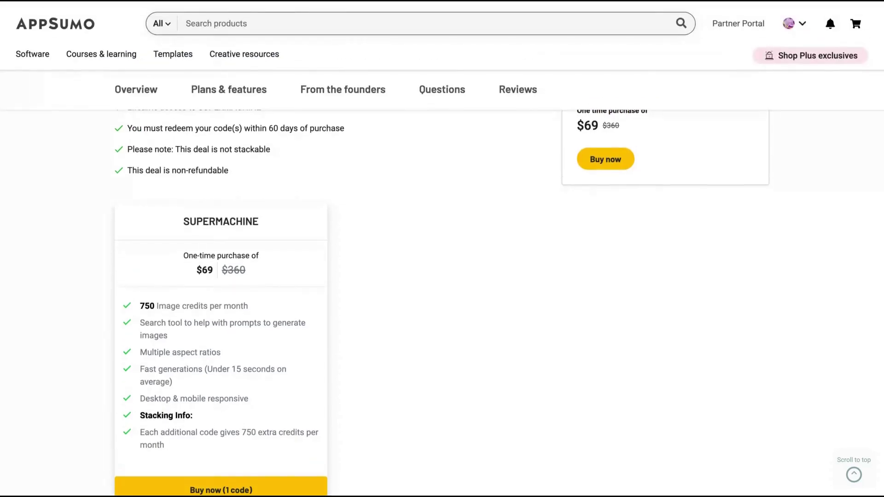
{"action": "scroll", "coordinate": [330, 345], "scroll_direction": "up", "scroll_amount": 15}
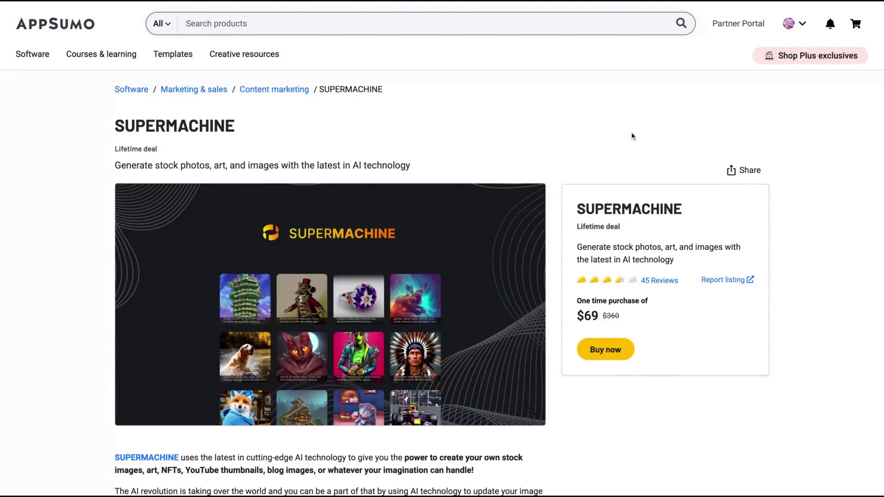
{"action": "scroll", "coordinate": [450, 139], "scroll_direction": "down", "scroll_amount": 2}
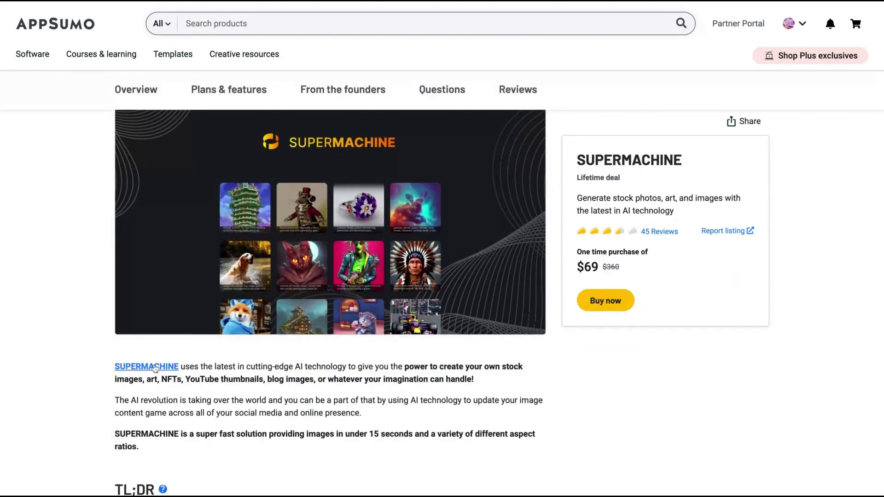
Follow the listing's link to SUPERMACHINE and browse its AI Gallery page
{"action": "left_click", "coordinate": [154, 367]}
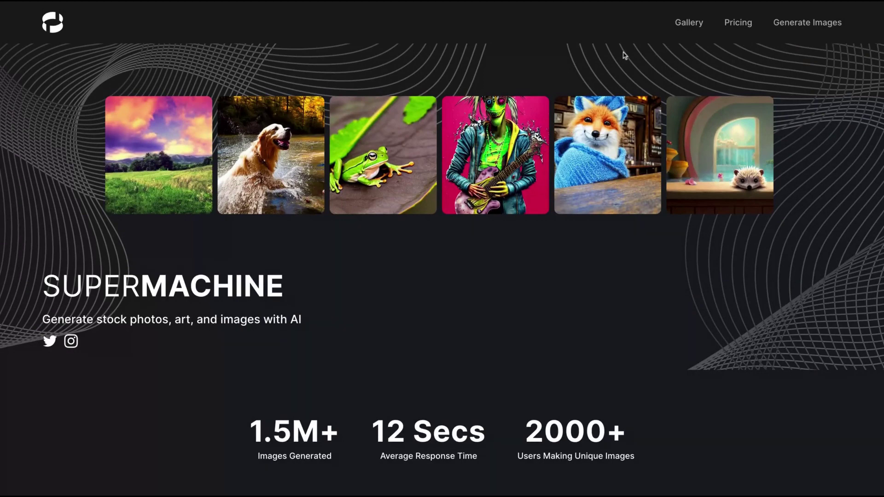
{"action": "left_click", "coordinate": [688, 24]}
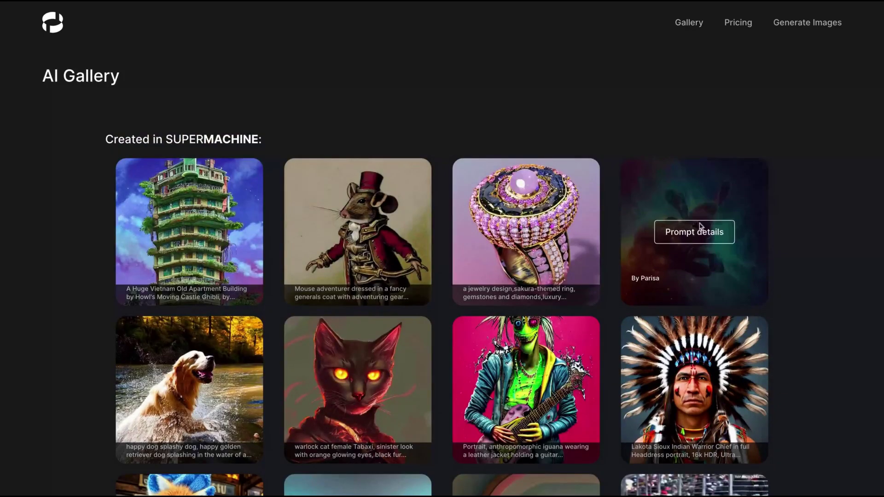
{"action": "scroll", "coordinate": [77, 195], "scroll_direction": "down", "scroll_amount": 5}
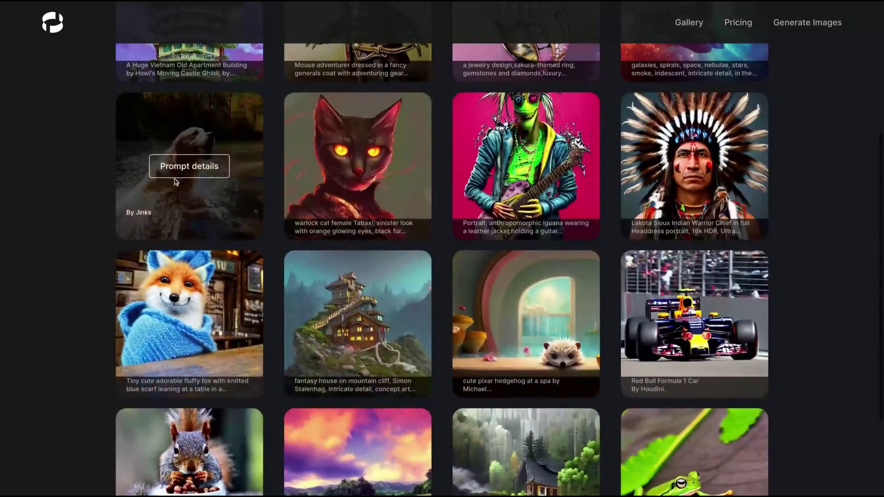
{"action": "scroll", "coordinate": [428, 230], "scroll_direction": "down", "scroll_amount": 3}
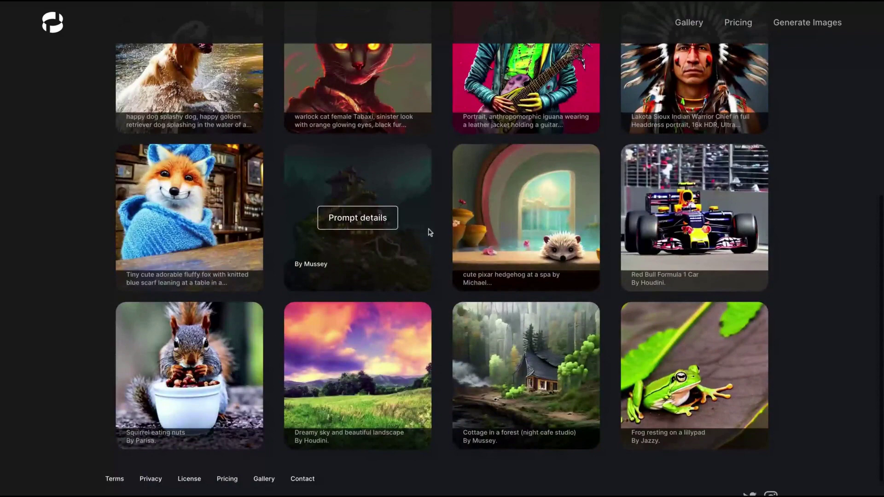
{"action": "scroll", "coordinate": [443, 240], "scroll_direction": "up", "scroll_amount": 2}
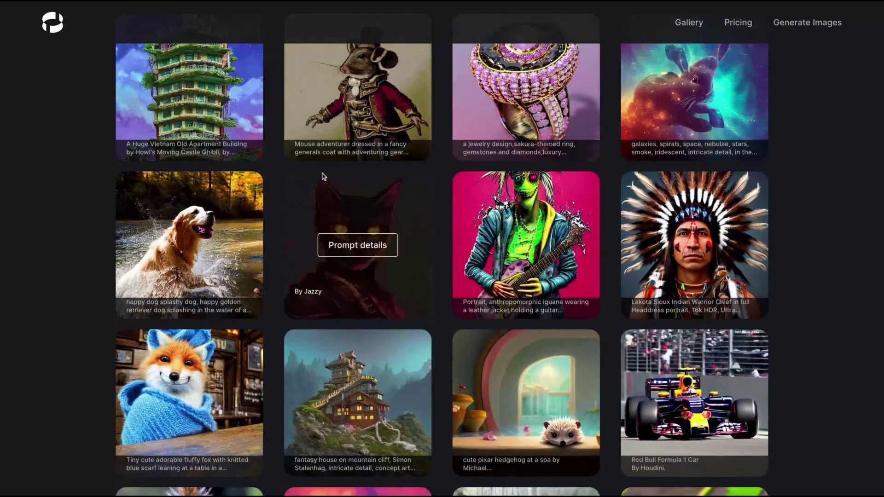
Show the warlock Tabaxi cat image's full prompt and copy its text
{"action": "left_click", "coordinate": [339, 251]}
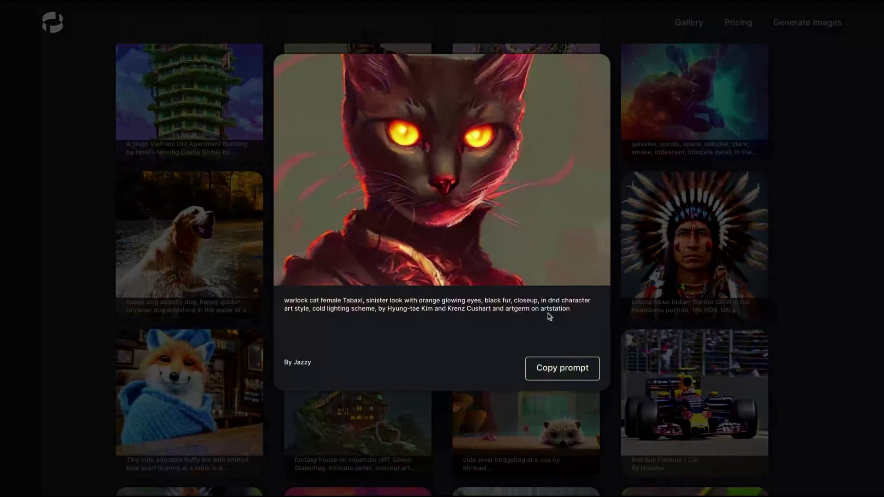
{"action": "triple_click", "coordinate": [588, 319]}
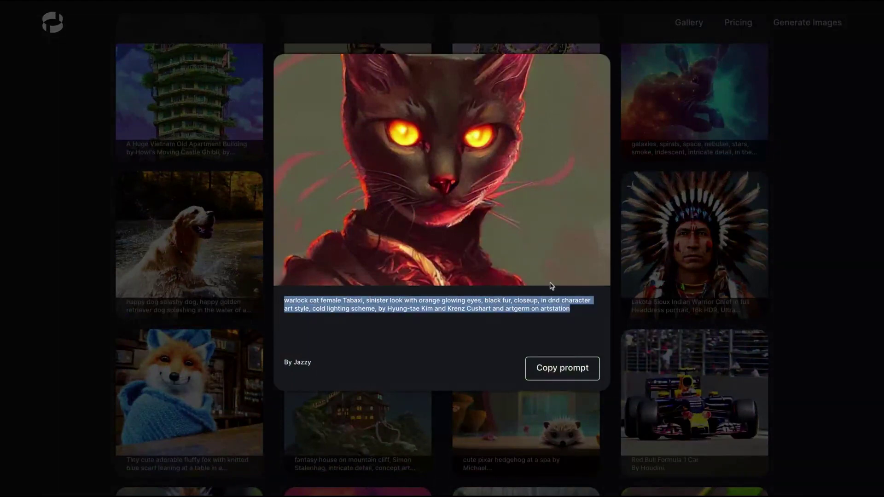
{"action": "left_click", "coordinate": [548, 304]}
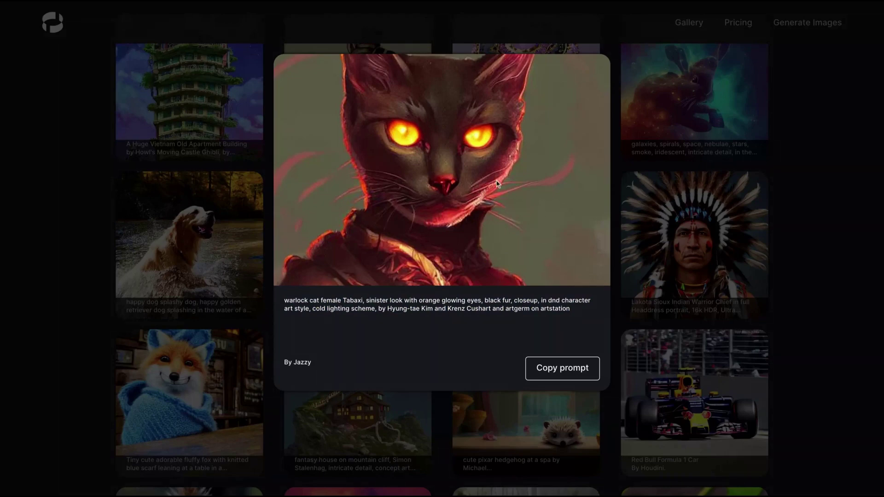
{"action": "left_click_drag", "start_coordinate": [584, 316], "coordinate": [313, 300]}
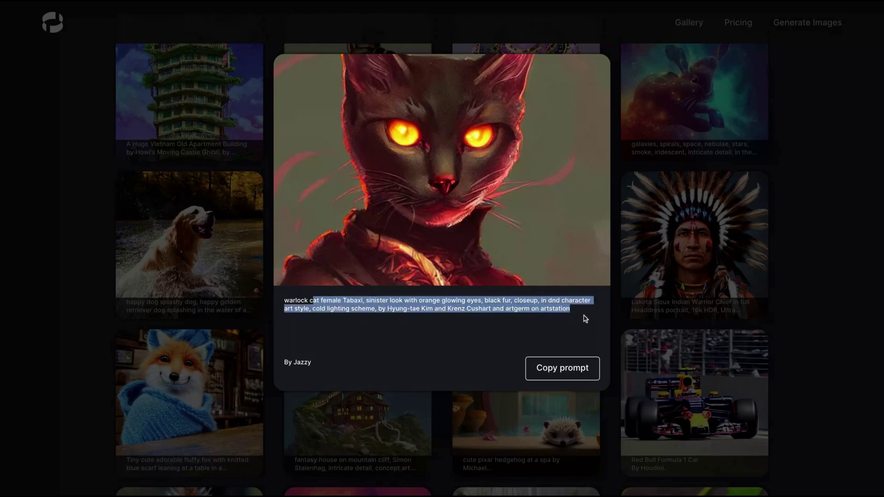
{"action": "left_click", "coordinate": [533, 374]}
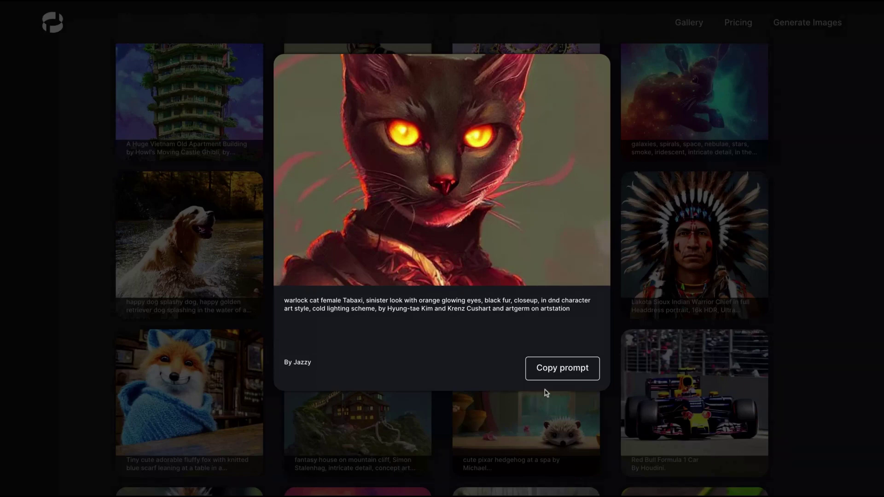
Close the warlock cat prompt view and return to the top of the gallery grid
{"action": "left_click", "coordinate": [708, 191]}
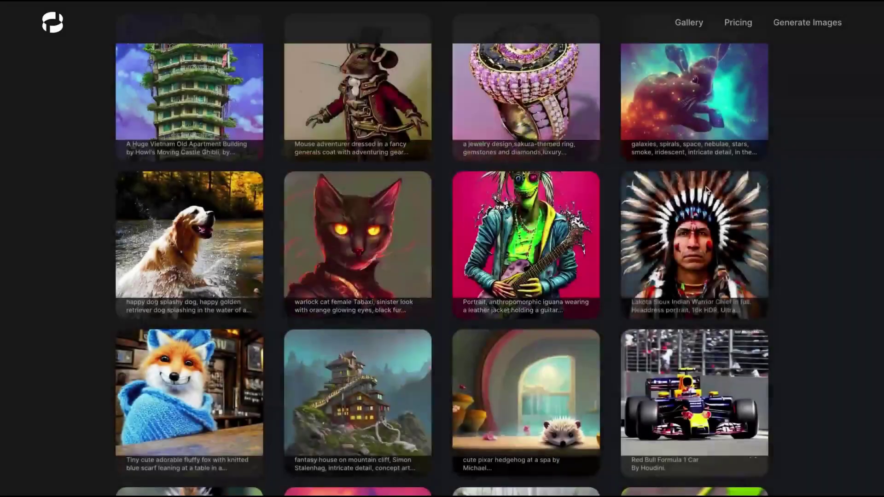
{"action": "scroll", "coordinate": [430, 300], "scroll_direction": "down", "scroll_amount": 5}
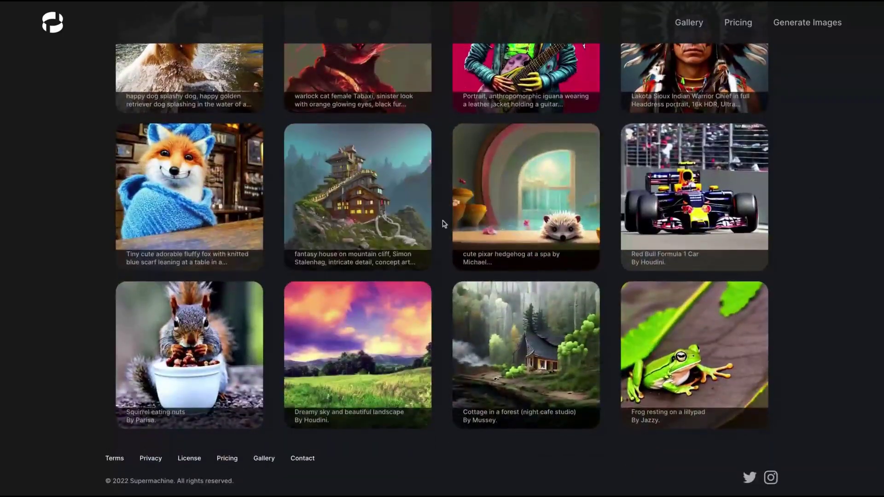
{"action": "scroll", "coordinate": [444, 224], "scroll_direction": "up", "scroll_amount": 8}
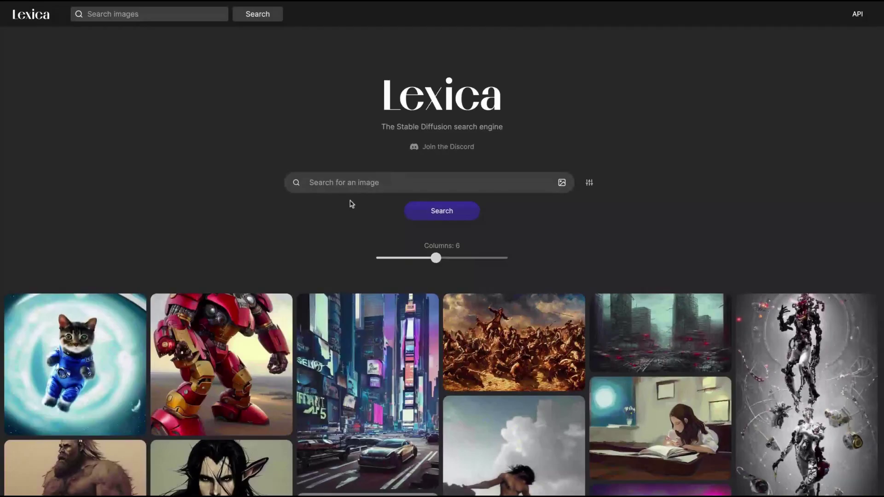
Scroll Lexica's image grid to find the painting of a girl studying
{"action": "scroll", "coordinate": [351, 201], "scroll_direction": "down", "scroll_amount": 10}
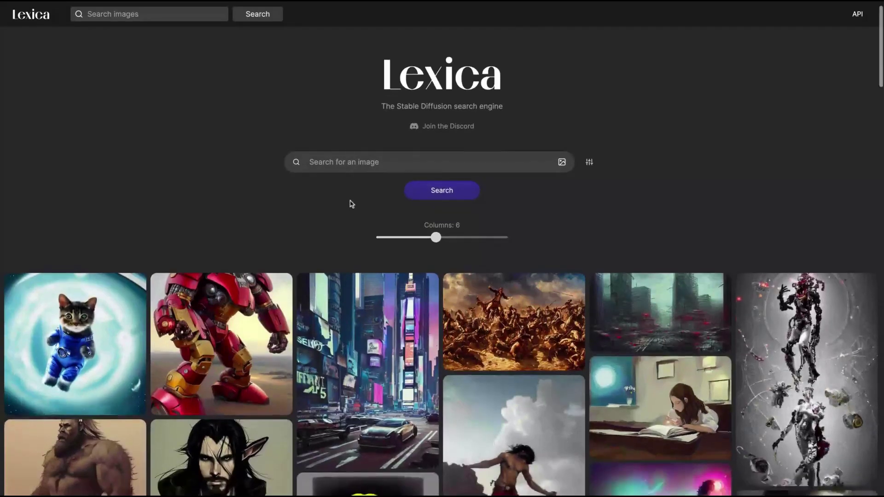
{"action": "scroll", "coordinate": [359, 203], "scroll_direction": "down", "scroll_amount": 2}
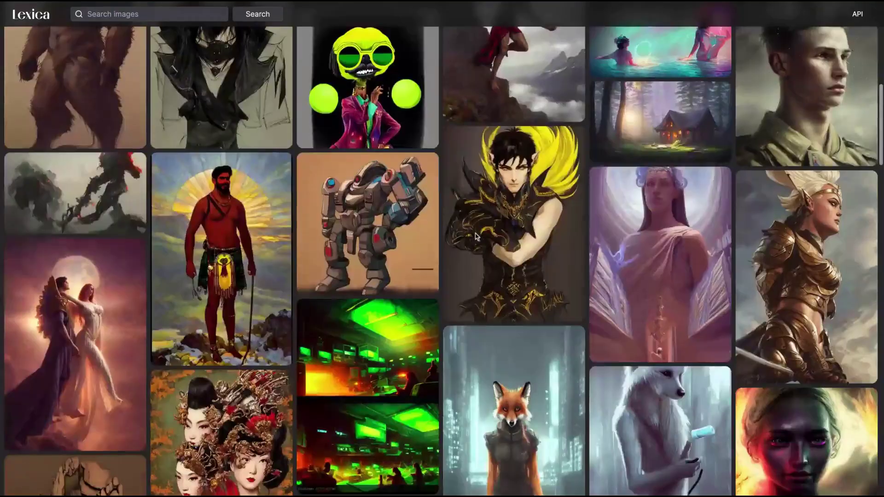
{"action": "scroll", "coordinate": [417, 247], "scroll_direction": "up", "scroll_amount": 8}
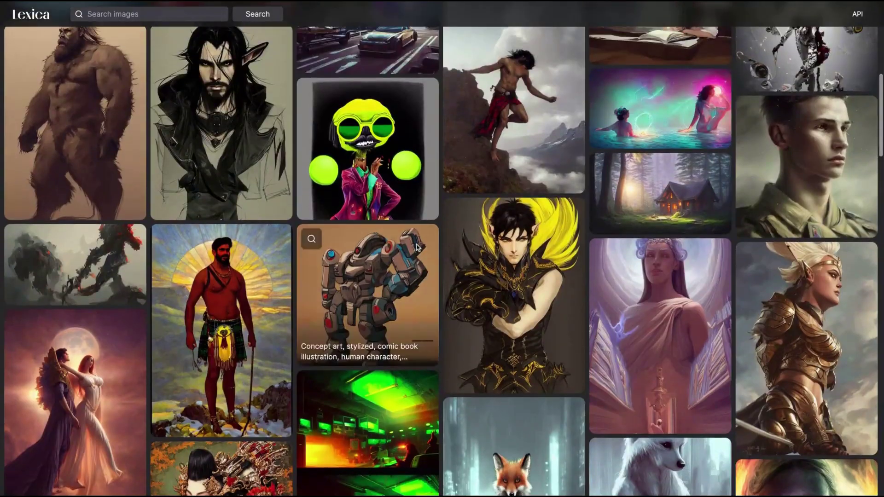
{"action": "scroll", "coordinate": [529, 246], "scroll_direction": "down", "scroll_amount": 1}
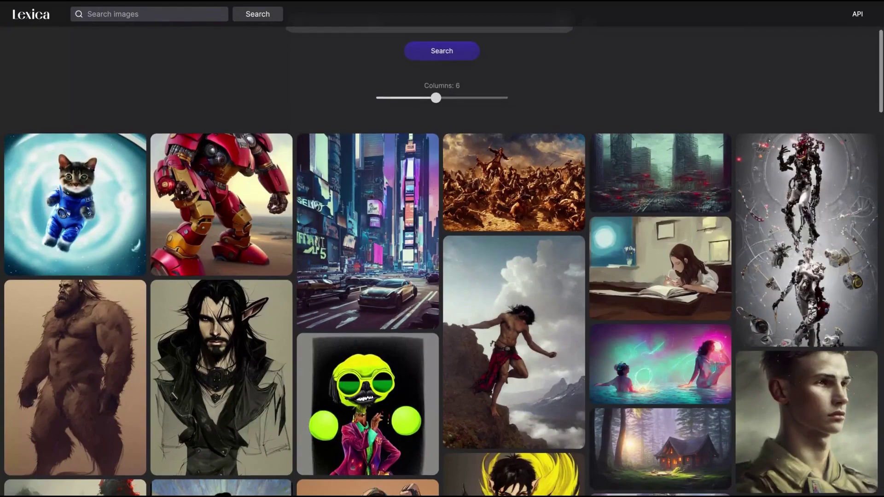
Copy the prompt of Lexica's girl-studying-on-her-bed image, then close its details
{"action": "left_click", "coordinate": [647, 243]}
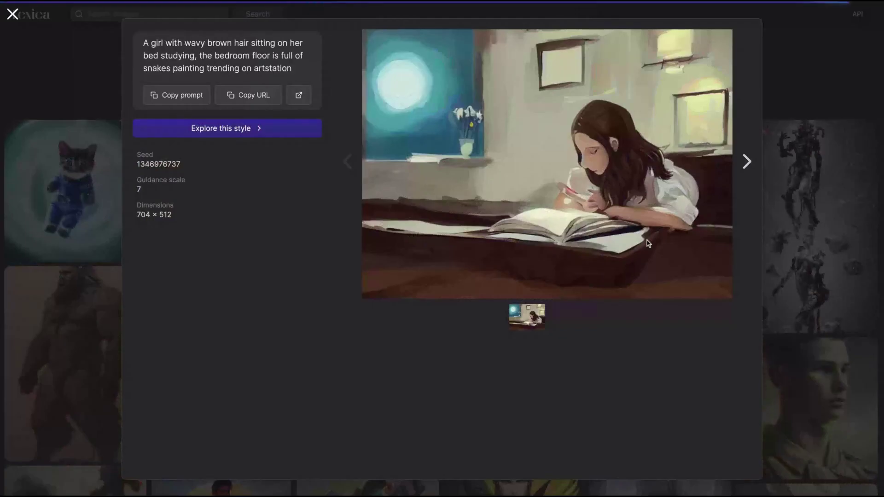
{"action": "left_click_drag", "start_coordinate": [150, 43], "coordinate": [293, 69]}
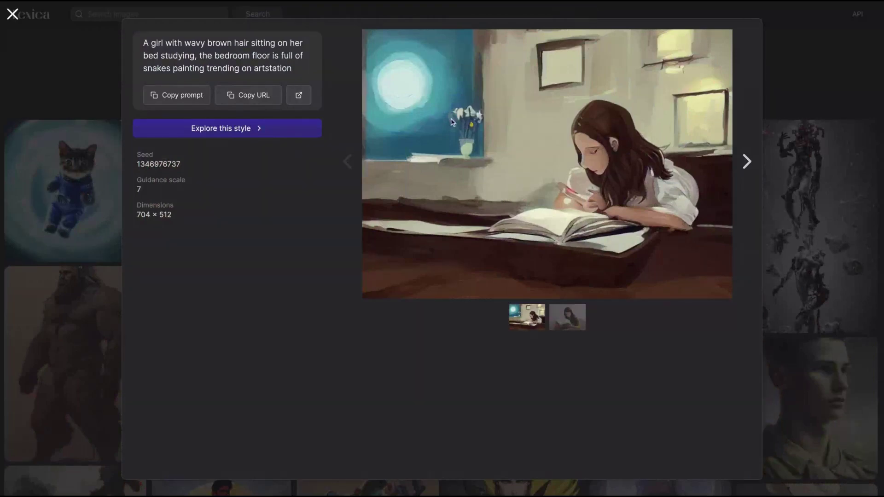
{"action": "left_click", "coordinate": [181, 102]}
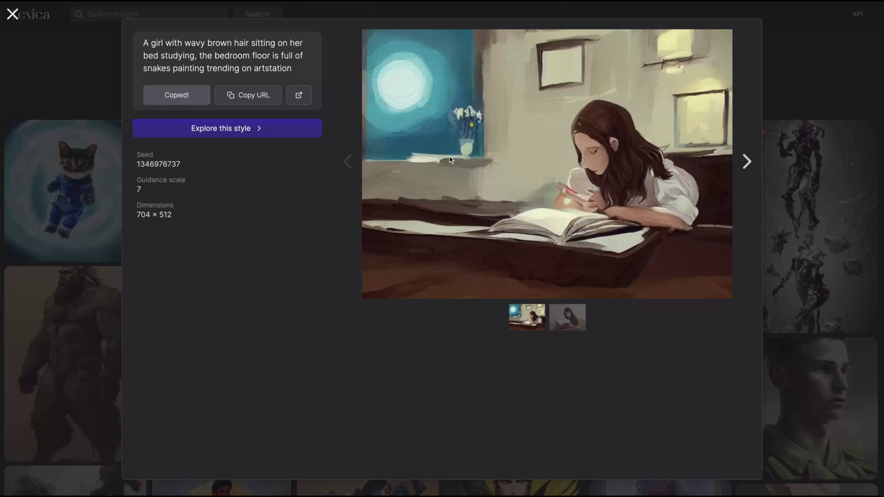
{"action": "left_click", "coordinate": [814, 107]}
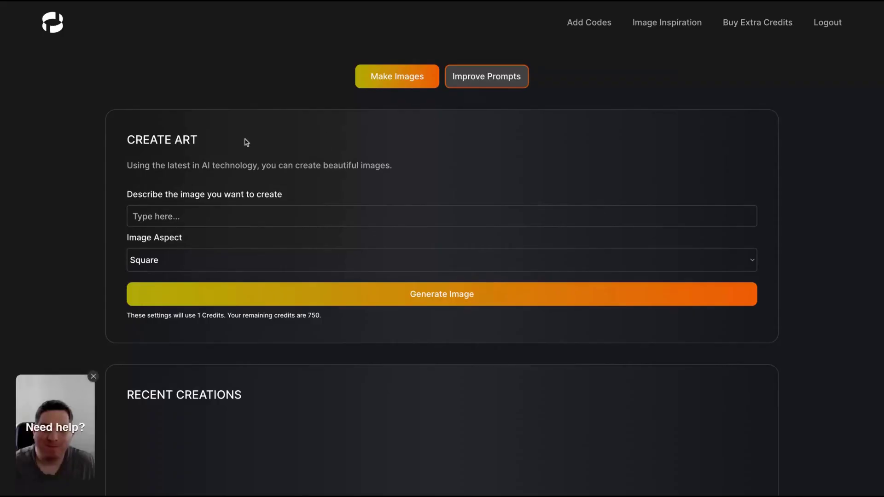
Dismiss the help chat and set the Make Images aspect to Standard 16:9
{"action": "left_click", "coordinate": [94, 377]}
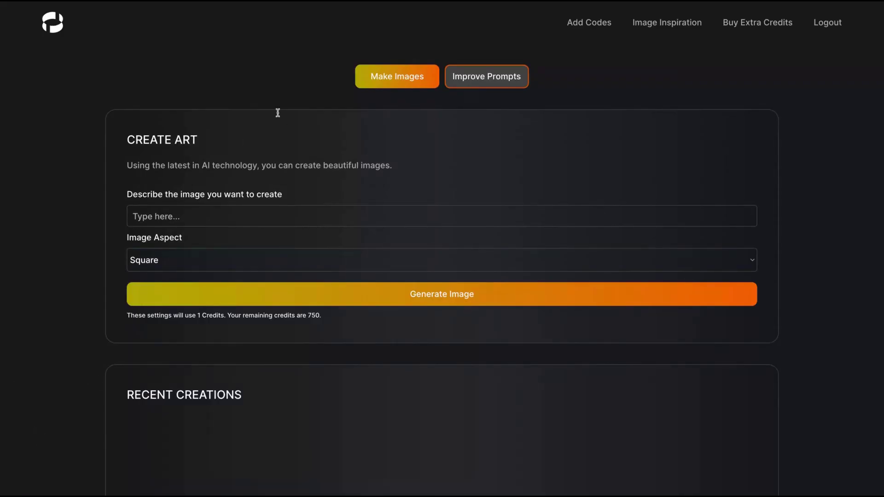
{"action": "left_click", "coordinate": [525, 76]}
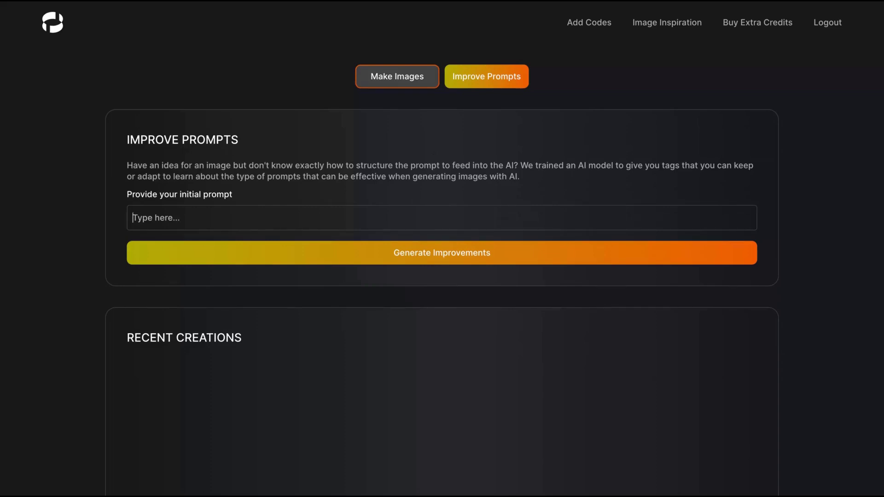
{"action": "left_click", "coordinate": [376, 86]}
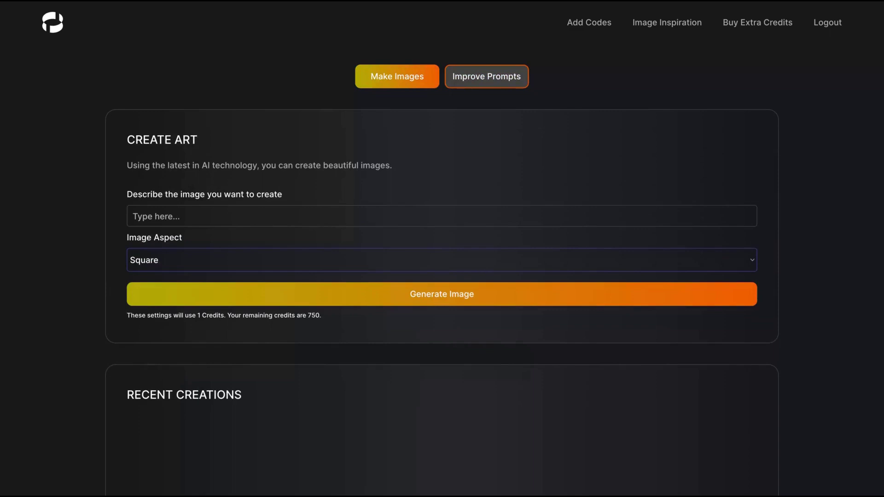
{"action": "left_click", "coordinate": [178, 216]}
{"action": "left_click", "coordinate": [176, 216]}
Paste the girl-studying prompt, capitalising its first letter and changing 'bed' to 'couch'
{"action": "left_click", "coordinate": [185, 219]}
{"action": "key", "text": "ctrl+v"}
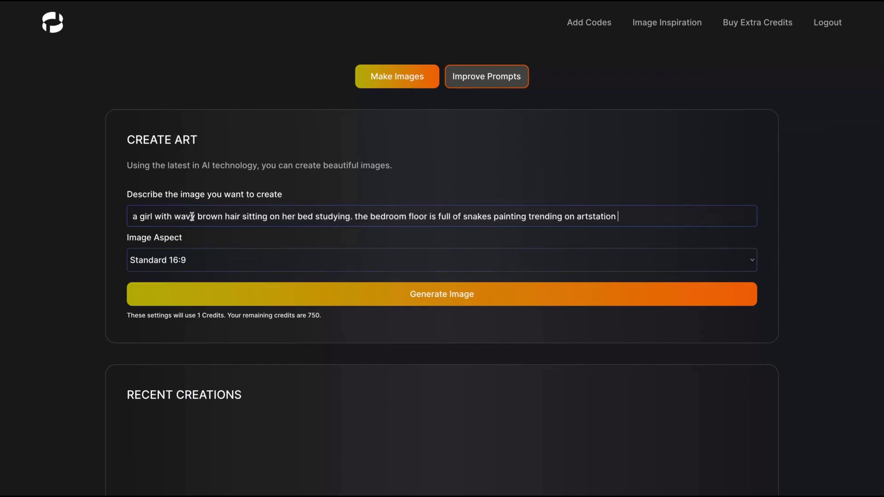
{"action": "left_click_drag", "start_coordinate": [132, 217], "coordinate": [192, 217]}
{"action": "left_click", "coordinate": [138, 215]}
{"action": "key", "text": "BackSpace"}
{"action": "type", "text": "A"}
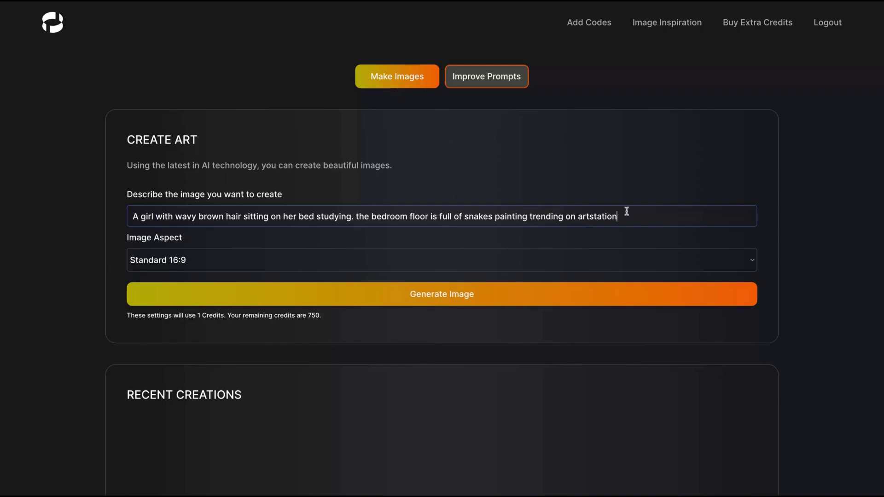
{"action": "type", "text": "."}
{"action": "left_click", "coordinate": [314, 216]}
{"action": "key", "text": "shift+Left"}
{"action": "key", "text": "shift+Left"}
{"action": "key", "text": "shift+Left"}
{"action": "type", "text": "couch"}
Review the edited description and the credit cost note below the form
{"action": "left_click", "coordinate": [133, 217]}
{"action": "key", "text": "shift+Right"}
{"action": "key", "text": "shift+Right"}
{"action": "key", "text": "shift+Right"}
{"action": "key", "text": "shift+Right"}
{"action": "key", "text": "shift+Right"}
{"action": "key", "text": "shift+Right"}
{"action": "key", "text": "shift+Right"}
{"action": "key", "text": "shift+Right"}
{"action": "key", "text": "shift+Right"}
{"action": "key", "text": "shift+Right"}
{"action": "key", "text": "shift+Right"}
{"action": "key", "text": "shift+Right"}
{"action": "key", "text": "shift+Right"}
{"action": "key", "text": "shift+Right"}
{"action": "key", "text": "shift+Right"}
{"action": "key", "text": "shift+Right"}
{"action": "key", "text": "shift+Right"}
{"action": "key", "text": "shift+Right"}
{"action": "key", "text": "shift+Right"}
{"action": "key", "text": "shift+Right"}
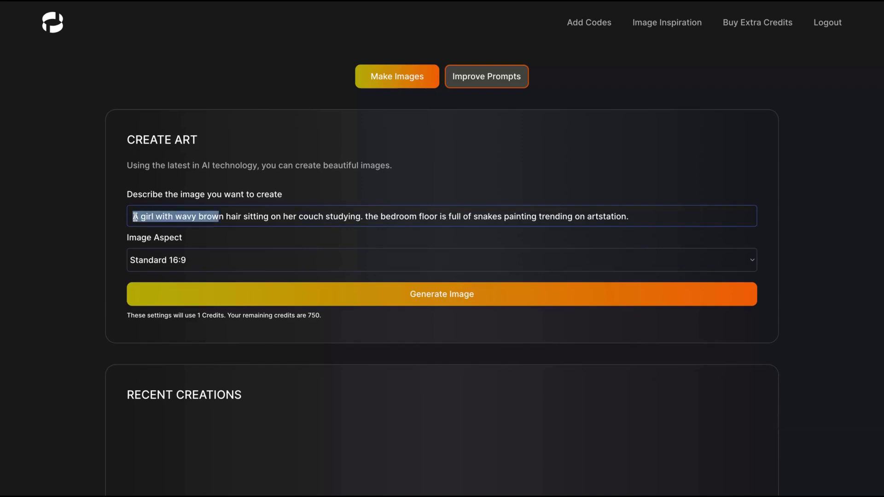
{"action": "key", "text": "shift+Right"}
{"action": "key", "text": "shift+Right"}
{"action": "key", "text": "shift+Right"}
{"action": "key", "text": "shift+Right"}
{"action": "key", "text": "shift+Right"}
{"action": "key", "text": "shift+Right"}
{"action": "key", "text": "shift+Right"}
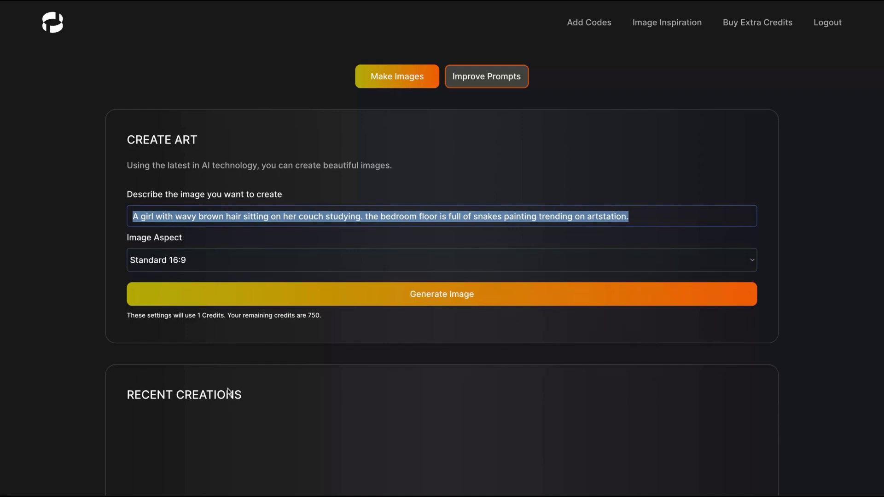
{"action": "triple_click", "coordinate": [129, 318]}
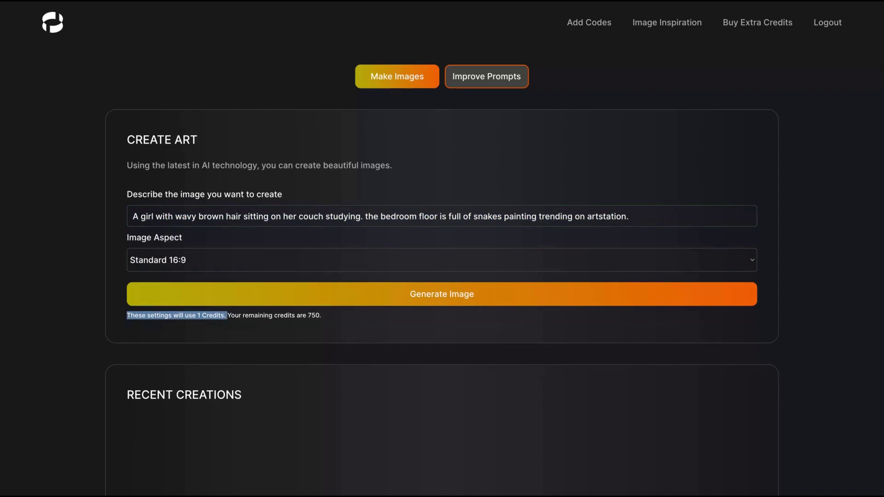
{"action": "scroll", "coordinate": [326, 337], "scroll_direction": "down", "scroll_amount": 2}
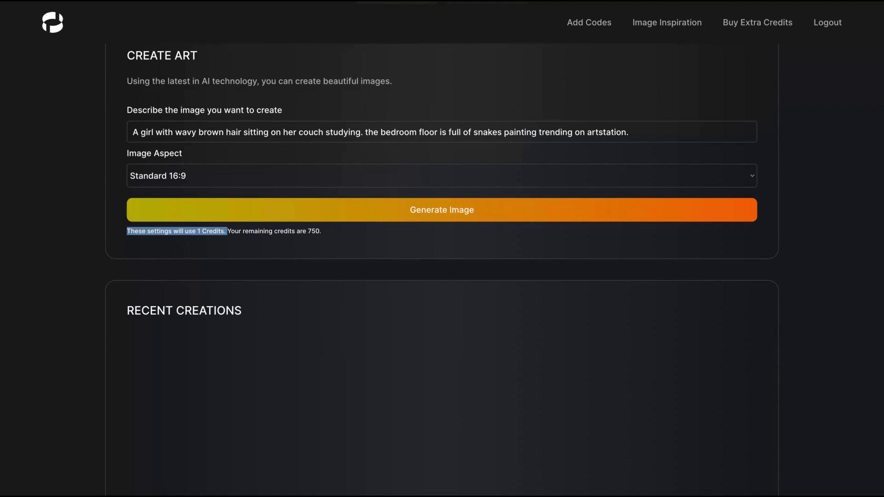
{"action": "scroll", "coordinate": [442, 249], "scroll_direction": "up", "scroll_amount": 2}
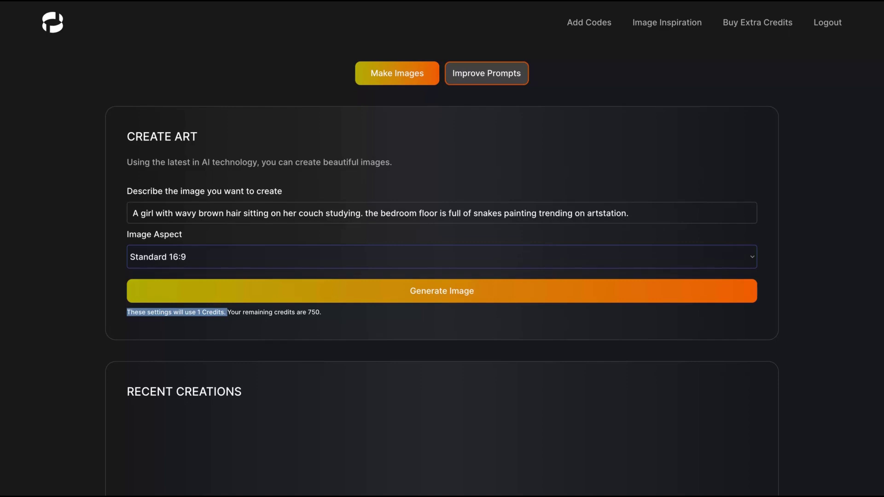
{"action": "left_click", "coordinate": [432, 320]}
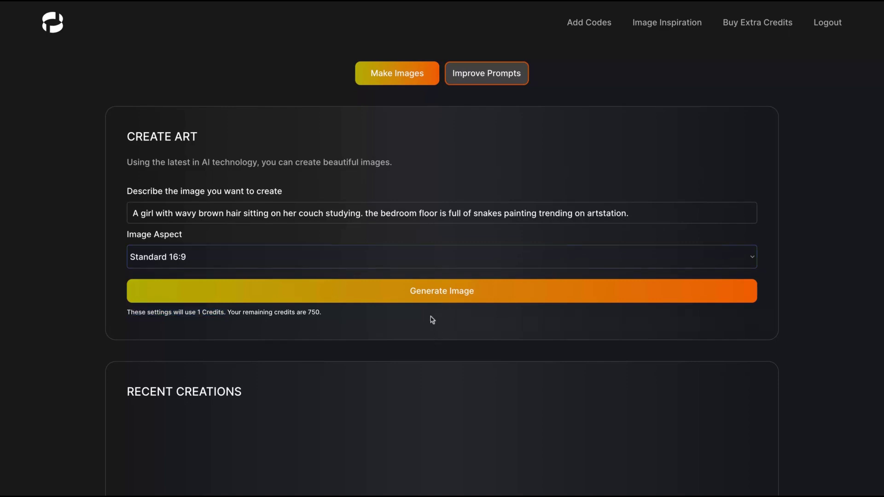
{"action": "left_click", "coordinate": [419, 296]}
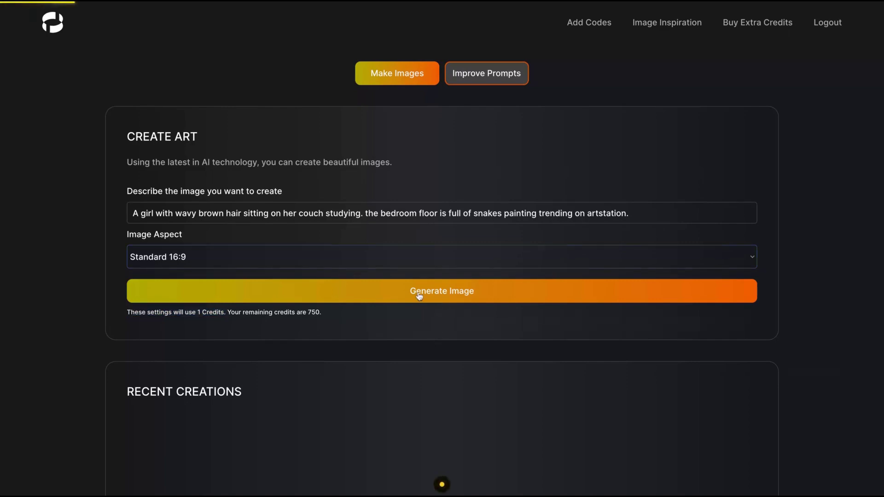
{"action": "scroll", "coordinate": [639, 355], "scroll_direction": "down", "scroll_amount": 6}
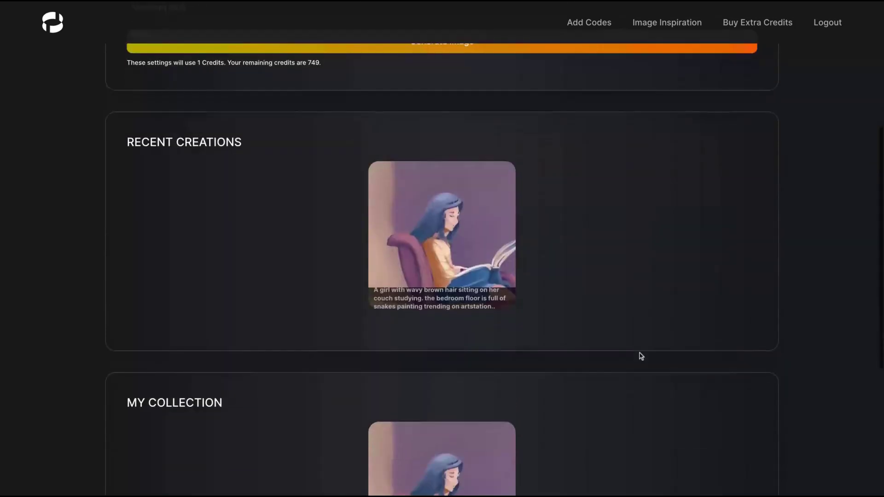
{"action": "mouse_move", "coordinate": [408, 310]}
{"action": "scroll", "coordinate": [438, 372], "scroll_direction": "up", "scroll_amount": 4}
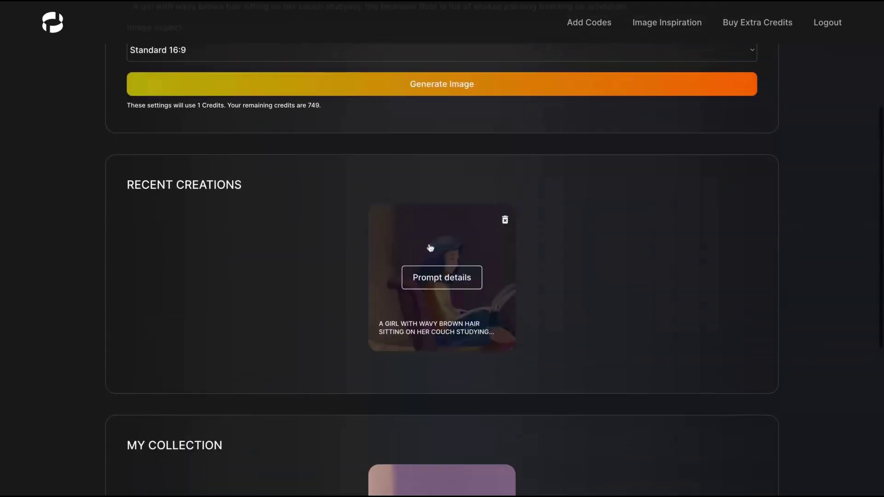
{"action": "left_click", "coordinate": [436, 279]}
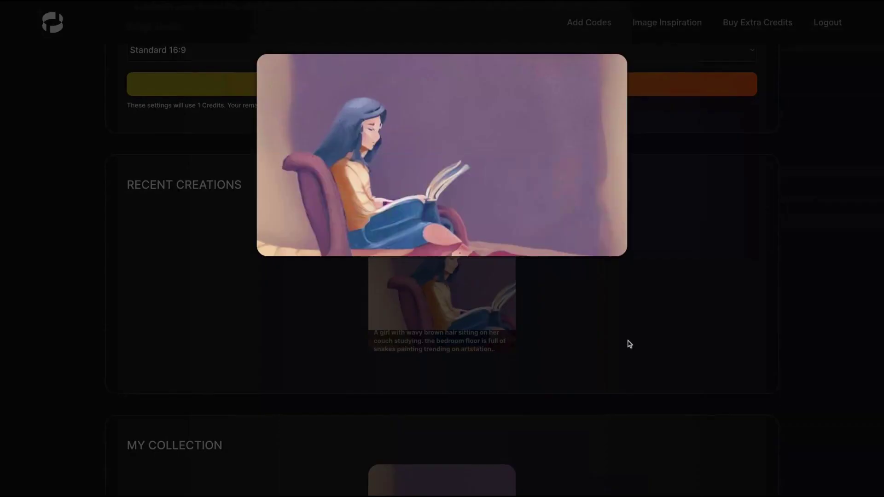
{"action": "mouse_move", "coordinate": [488, 105]}
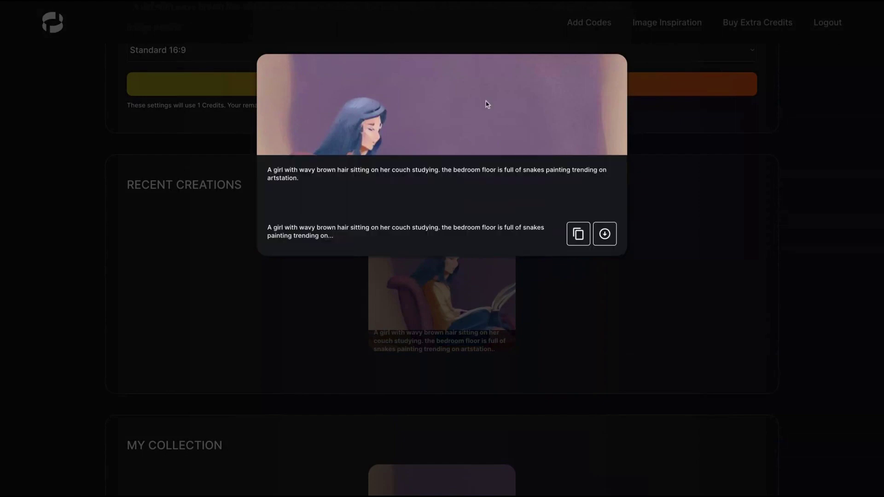
{"action": "left_click", "coordinate": [519, 352]}
{"action": "scroll", "coordinate": [519, 352], "scroll_direction": "up", "scroll_amount": 4}
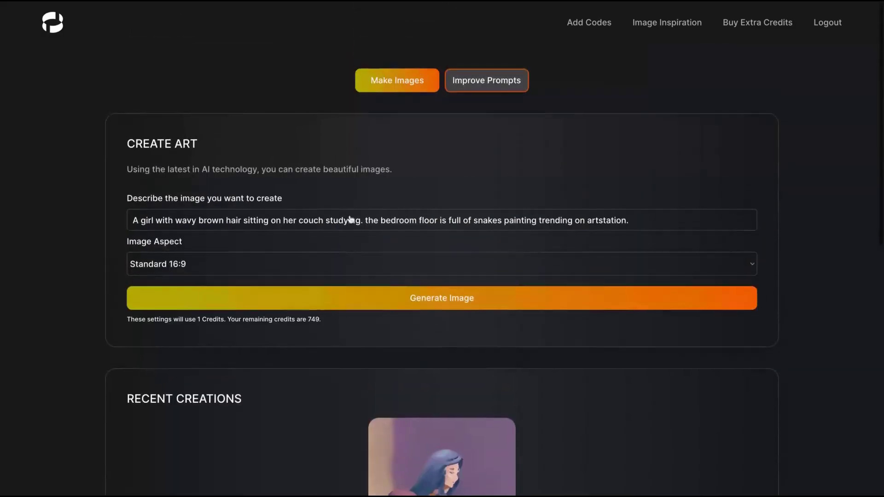
Generate prompt improvements for 'I want an image of a gothic girl dancing in the graveyards.'
{"action": "left_click", "coordinate": [491, 85]}
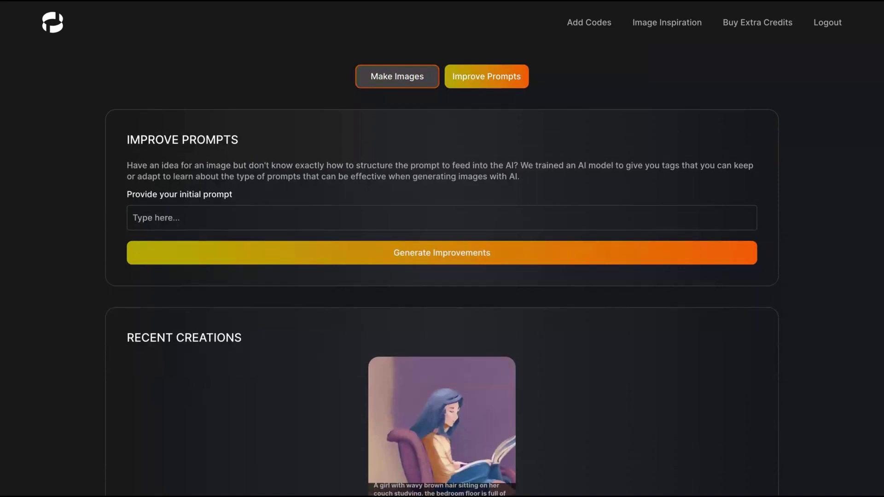
{"action": "left_click", "coordinate": [212, 213]}
{"action": "type", "text": "I want an image of a gothic girl dancin"}
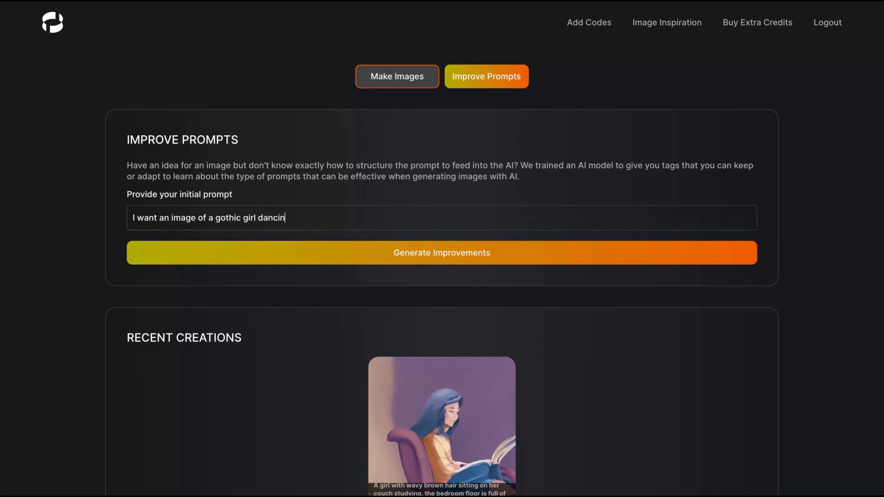
{"action": "type", "text": "g in the graveyards."}
{"action": "left_click", "coordinate": [509, 263]}
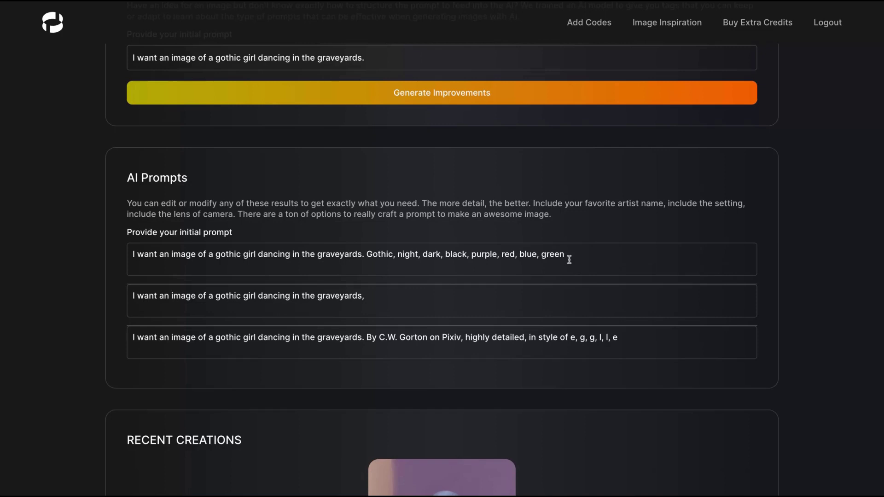
{"action": "key", "text": "ctrl+shift+Left"}
{"action": "key", "text": "ctrl+shift+Left"}
{"action": "key", "text": "ctrl+shift+Left"}
{"action": "key", "text": "ctrl+shift+Left"}
{"action": "key", "text": "ctrl+shift+Left"}
{"action": "key", "text": "ctrl+shift+Left"}
{"action": "key", "text": "ctrl+shift+Left"}
{"action": "key", "text": "ctrl+shift+Left"}
{"action": "key", "text": "ctrl+shift+Left"}
{"action": "key", "text": "ctrl+shift+Left"}
{"action": "key", "text": "ctrl+shift+Left"}
{"action": "key", "text": "ctrl+shift+Left"}
{"action": "key", "text": "ctrl+shift+Left"}
{"action": "key", "text": "ctrl+shift+Left"}
{"action": "key", "text": "ctrl+shift+Left"}
{"action": "key", "text": "ctrl+shift+Left"}
{"action": "key", "text": "ctrl+shift+Left"}
{"action": "key", "text": "ctrl+shift+Left"}
{"action": "key", "text": "ctrl+shift+Left"}
{"action": "key", "text": "ctrl+shift+Left"}
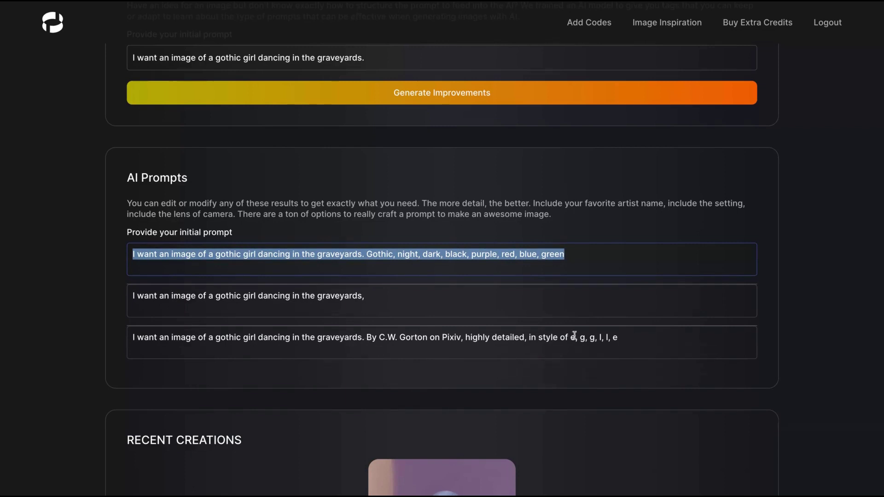
Replace the description with the third suggested gothic prompt, adding 'white' before 'girl'
{"action": "left_click", "coordinate": [639, 339]}
{"action": "key", "text": "shift+Home"}
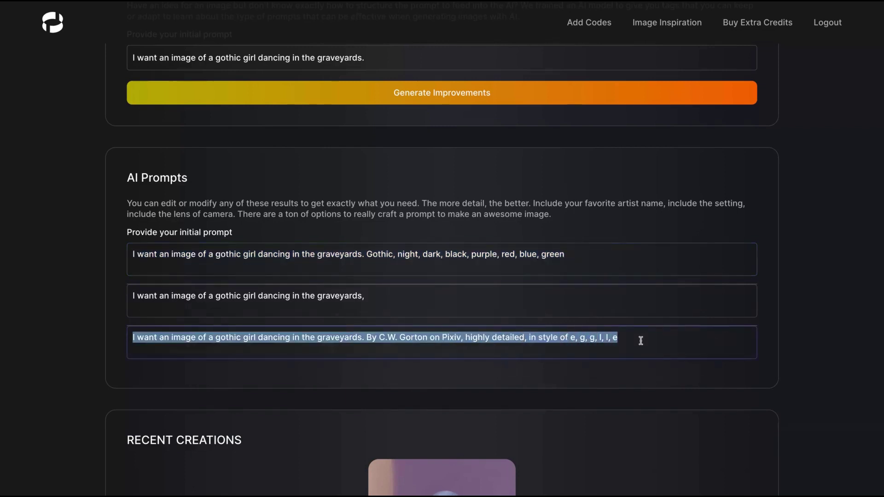
{"action": "key", "text": "shift+Right"}
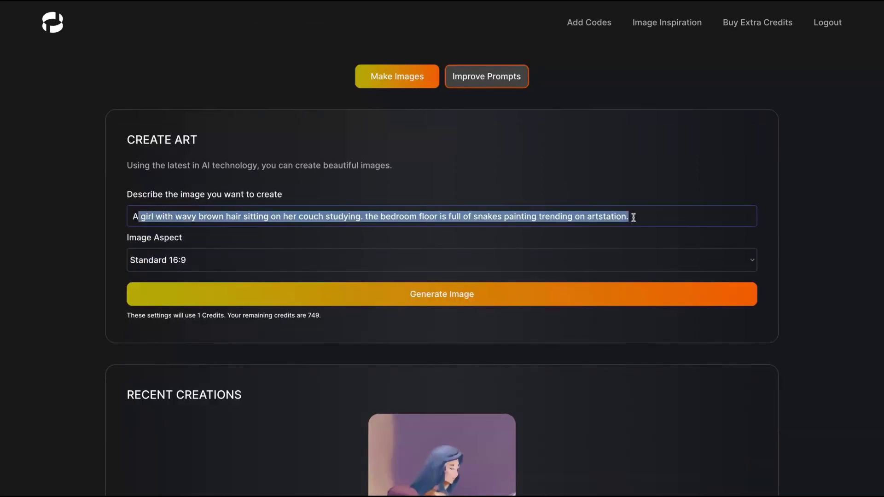
{"action": "left_click_drag", "start_coordinate": [632, 215], "coordinate": [127, 217]}
{"action": "key", "text": "ctrl+v"}
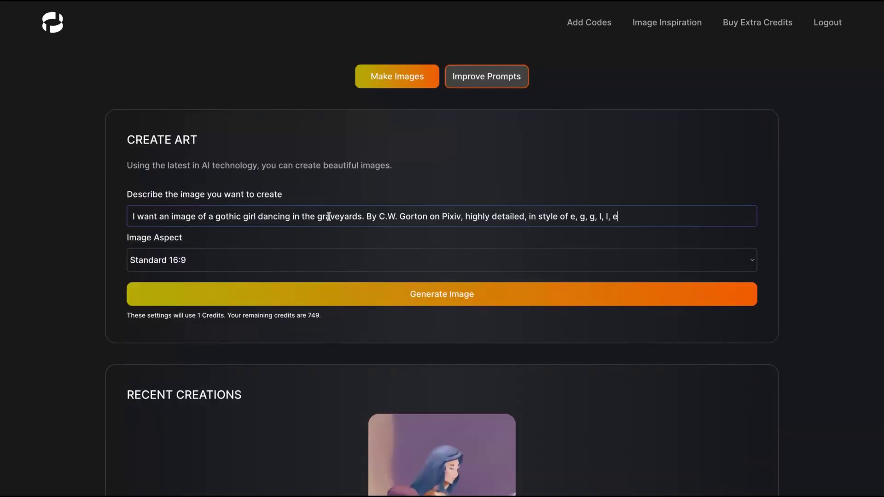
{"action": "left_click", "coordinate": [464, 216]}
{"action": "type", "text": "white"}
{"action": "key", "text": "BackSpace"}
{"action": "key", "text": "BackSpace"}
{"action": "key", "text": "BackSpace"}
{"action": "key", "text": "BackSpace"}
{"action": "key", "text": "BackSpace"}
{"action": "left_click", "coordinate": [243, 216]}
{"action": "type", "text": "white"}
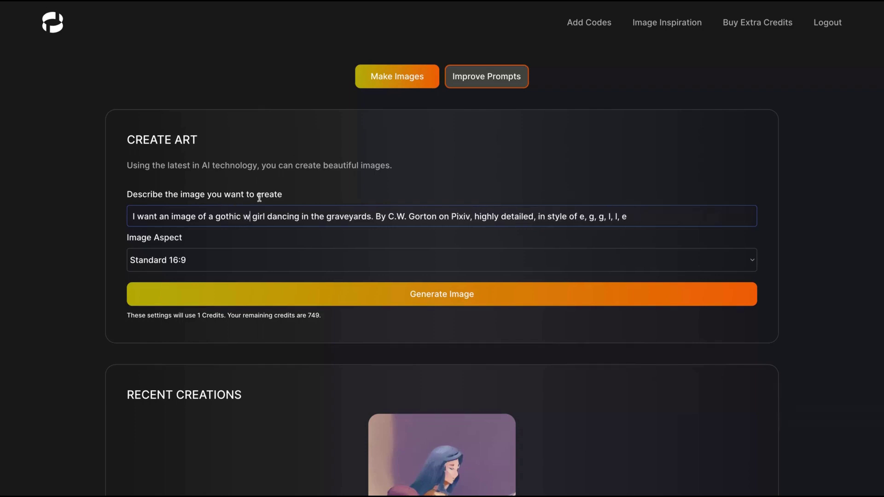
Set the image aspect to Landscape, costing 1.5 credits
{"action": "scroll", "coordinate": [200, 152], "scroll_direction": "down", "scroll_amount": 2}
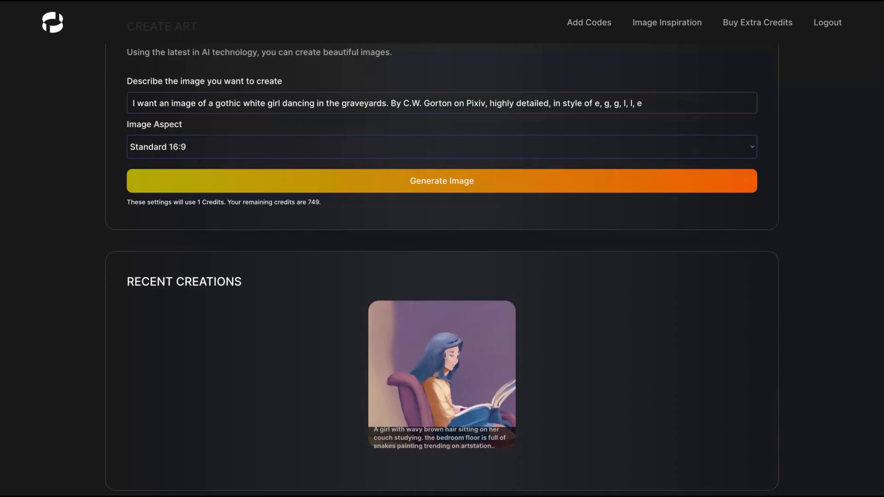
{"action": "left_click", "coordinate": [268, 146]}
{"action": "scroll", "coordinate": [268, 258], "scroll_direction": "up", "scroll_amount": 2}
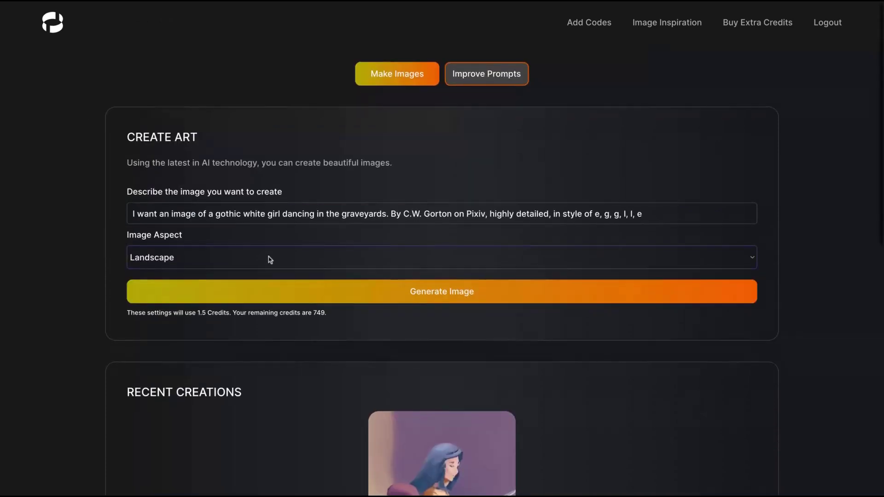
{"action": "scroll", "coordinate": [223, 273], "scroll_direction": "down", "scroll_amount": 1}
{"action": "left_click_drag", "start_coordinate": [194, 242], "coordinate": [278, 241]}
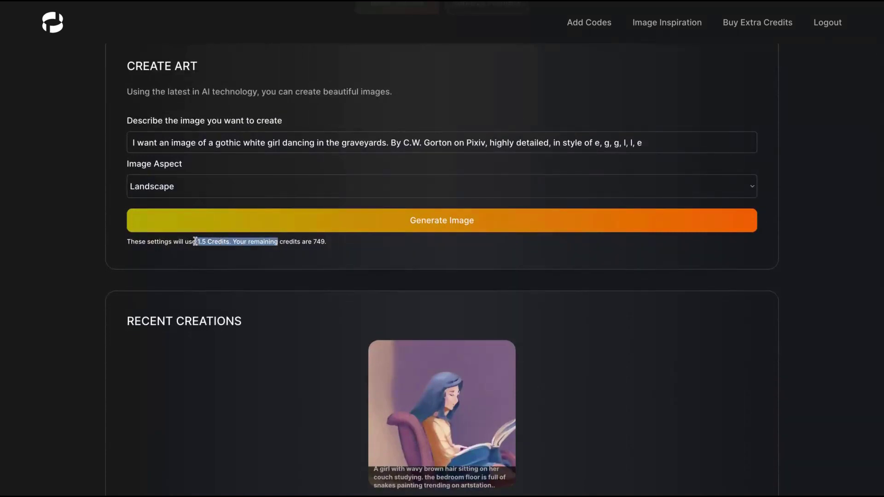
Generate the gothic girl graveyard image
{"action": "left_click", "coordinate": [401, 228]}
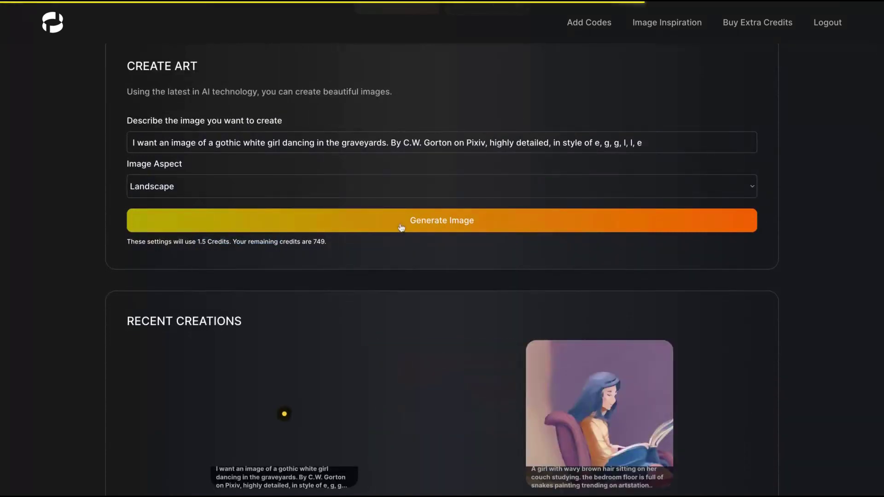
{"action": "scroll", "coordinate": [432, 33], "scroll_direction": "down", "scroll_amount": 5}
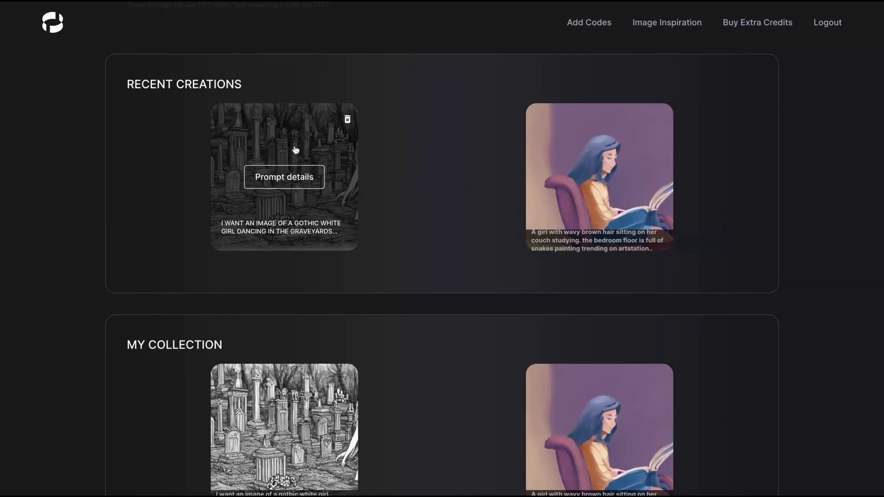
{"action": "scroll", "coordinate": [295, 271], "scroll_direction": "up", "scroll_amount": 3}
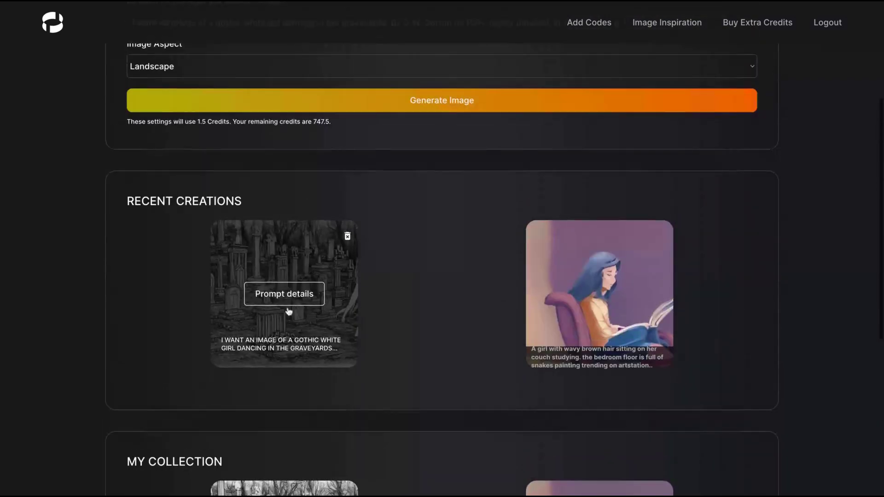
Open the new graveyard image's prompt details, copy the prompt and download the image
{"action": "left_click", "coordinate": [288, 295]}
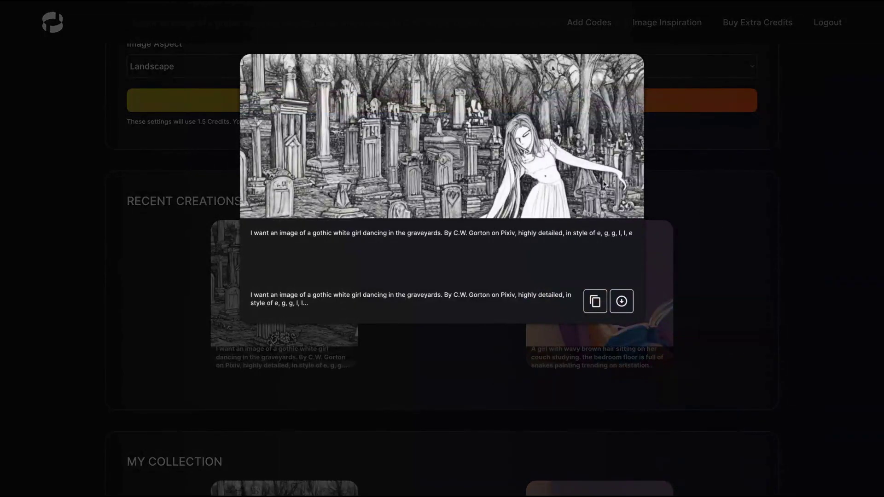
{"action": "left_click", "coordinate": [595, 302]}
{"action": "triple_click", "coordinate": [304, 304]}
{"action": "left_click", "coordinate": [596, 309]}
{"action": "left_click", "coordinate": [621, 303]}
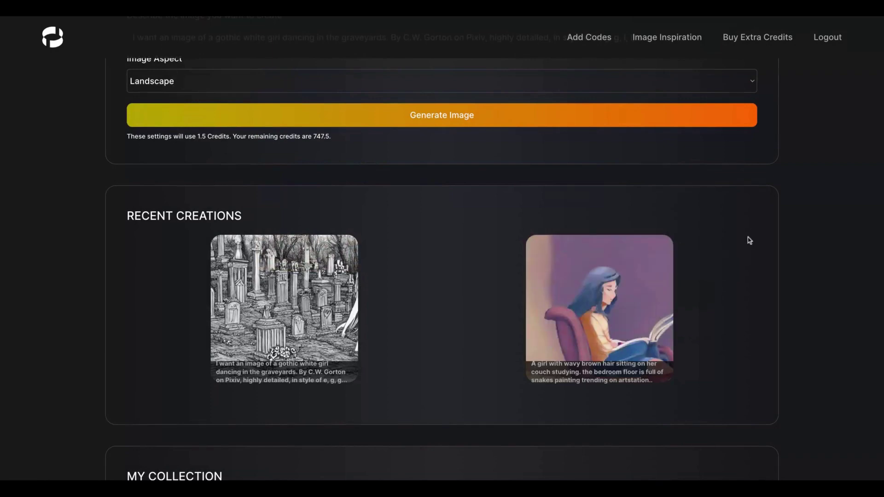
{"action": "scroll", "coordinate": [751, 237], "scroll_direction": "up", "scroll_amount": 5}
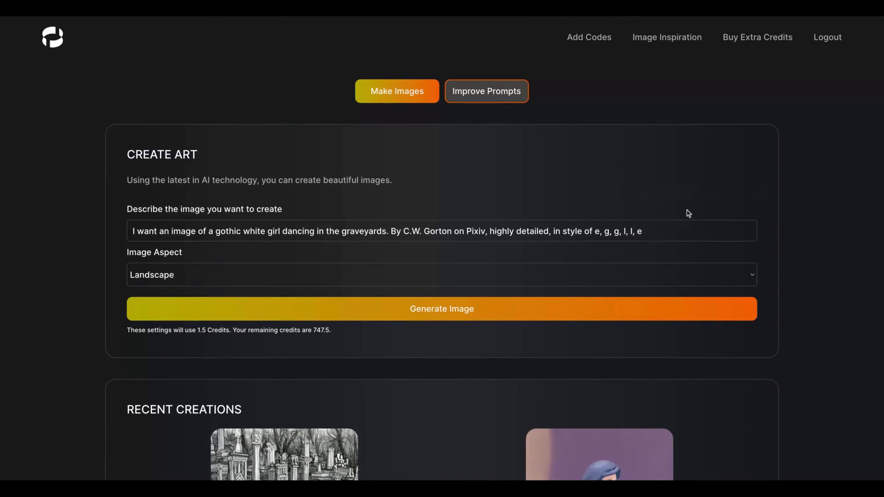
{"action": "left_click", "coordinate": [724, 273]}
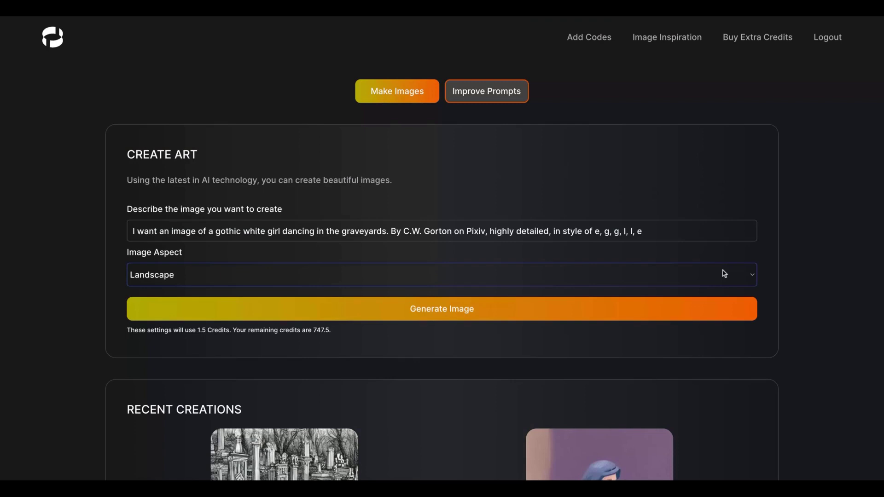